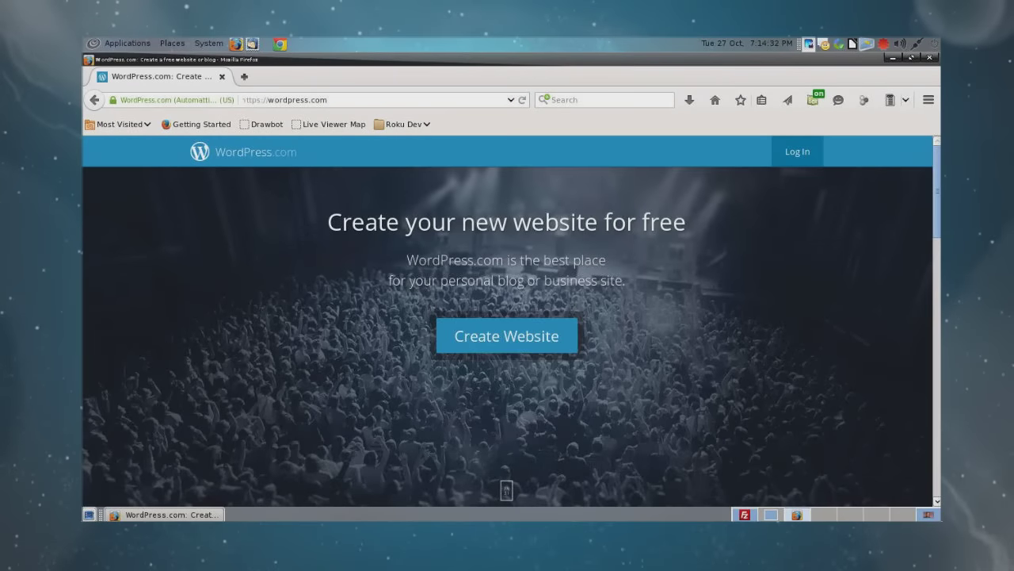
Step: Switch the browser from wordpress.com to wordpress.org by changing the address to .org
scroll(507, 333, "down", 10)
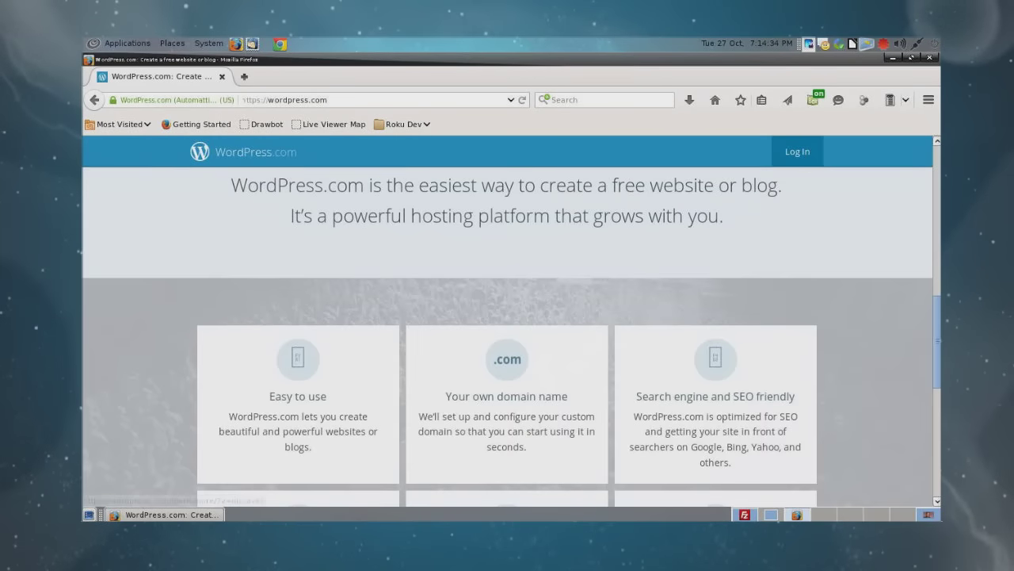
scroll(507, 332, "down", 5)
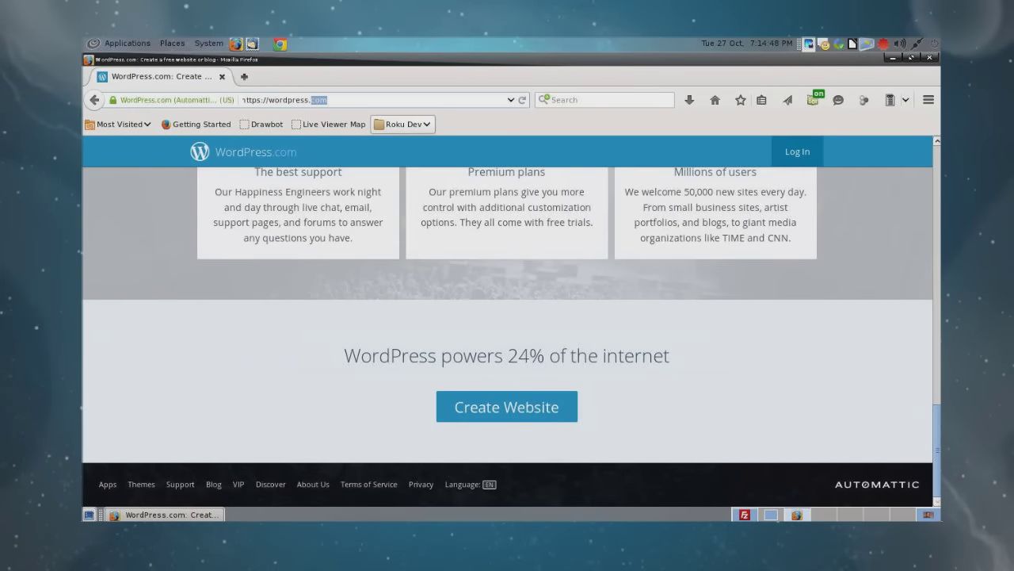
type("org")
key("Return")
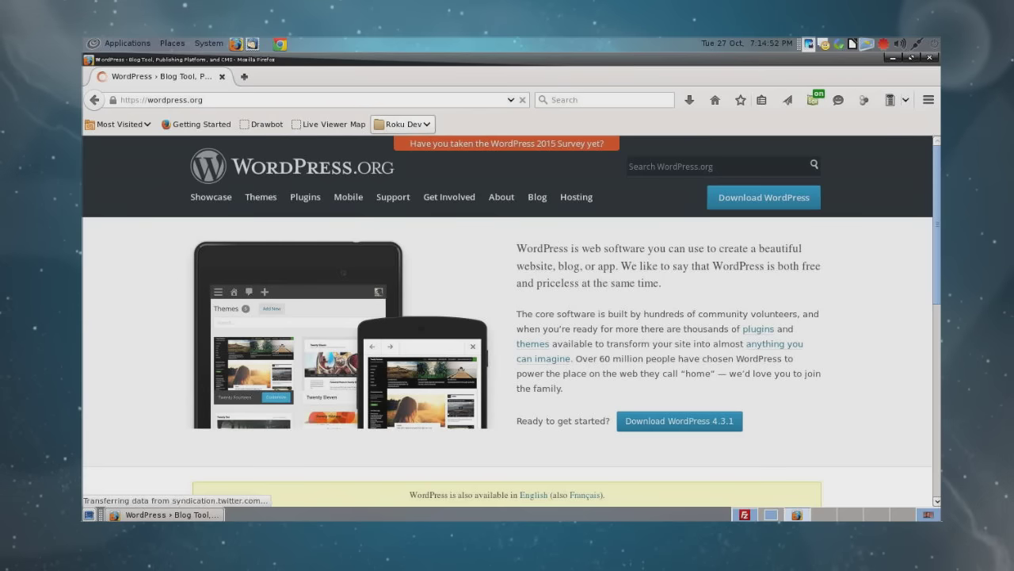
Step: Start the WordPress 4.3.1 download from the wordpress.org homepage
scroll(507, 321, "down", 1)
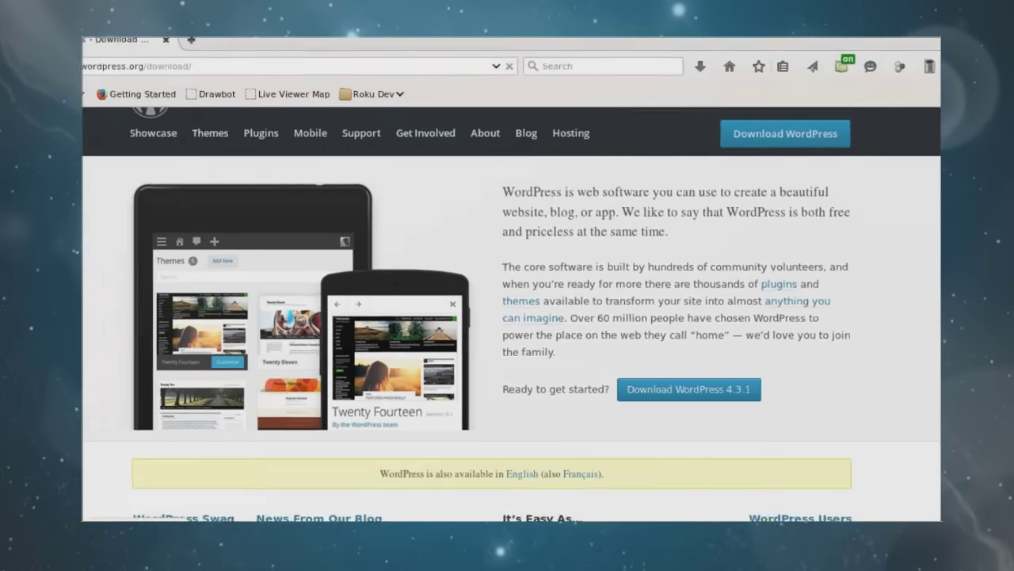
left_click(650, 381)
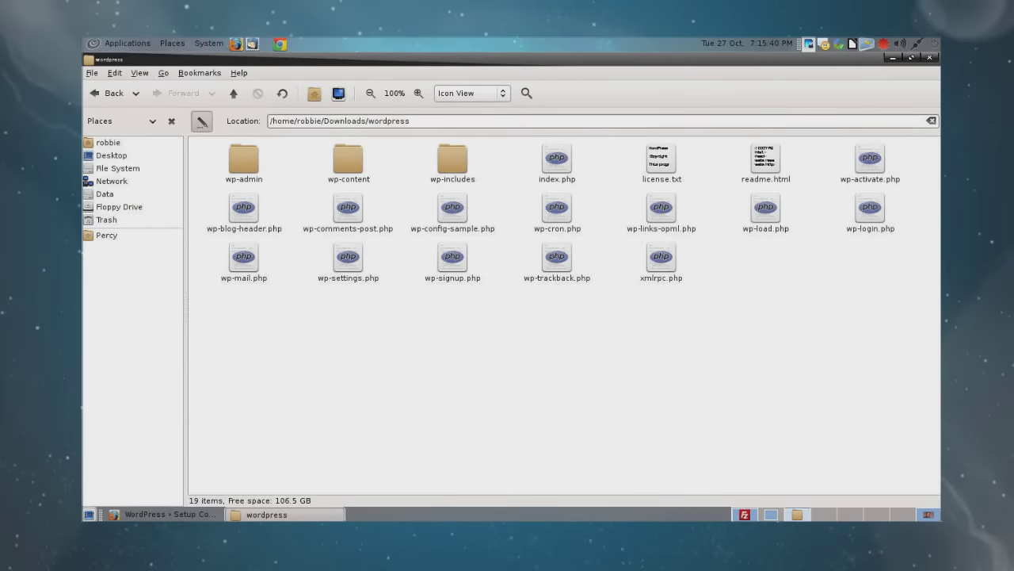
Step: Select all 19 items in Downloads/wordpress, then go back to the Firefox setup page
left_click_drag(905, 322, 198, 139)
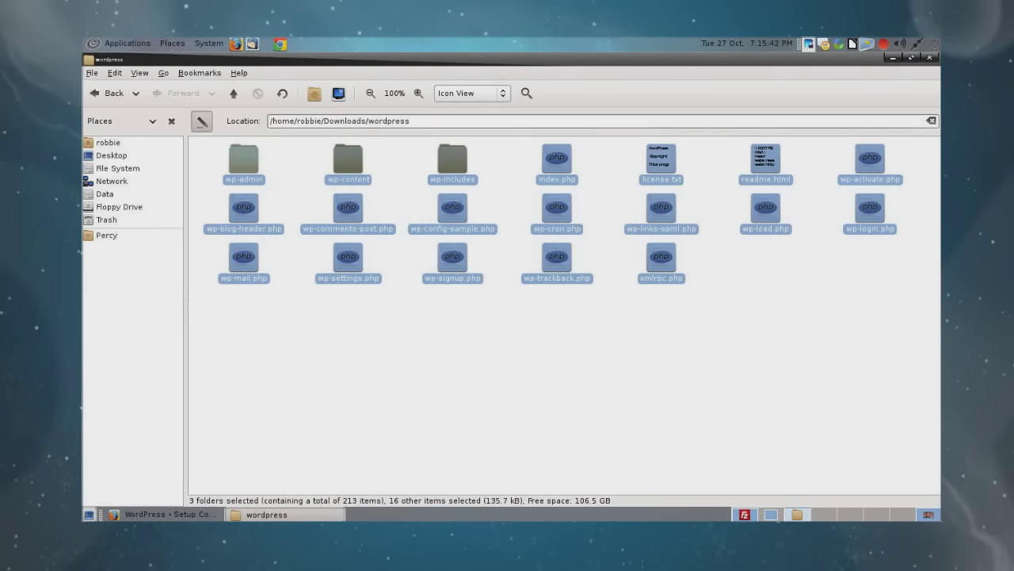
left_click(162, 514)
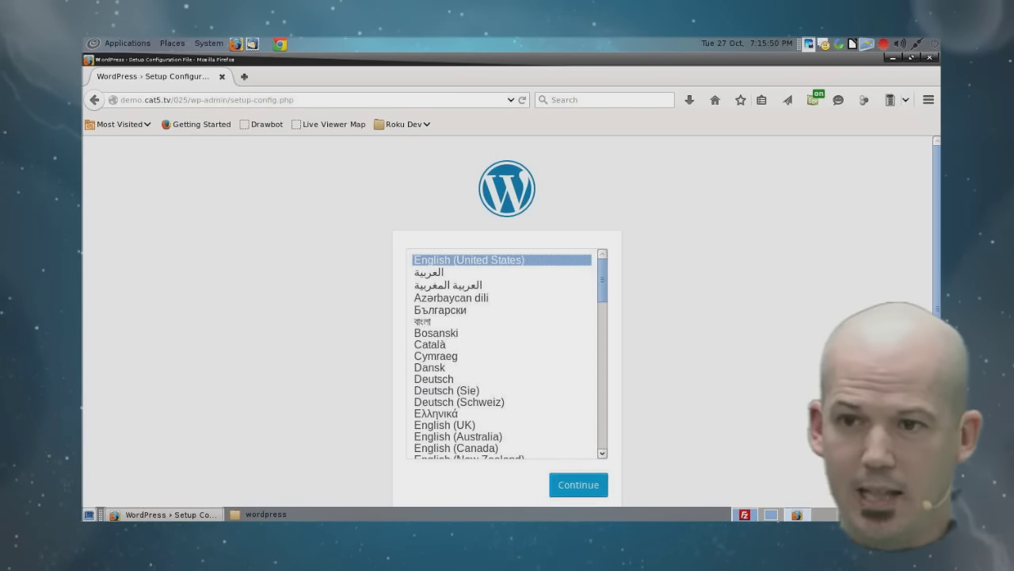
Step: Continue with English (United States) and pass the welcome notes to the database form
key("Return")
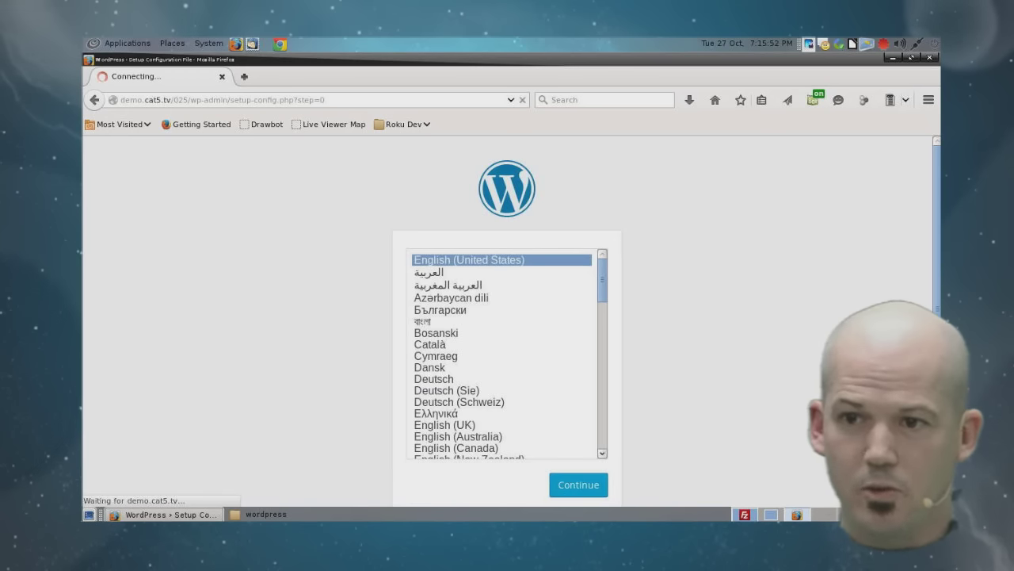
scroll(507, 317, "down", 1)
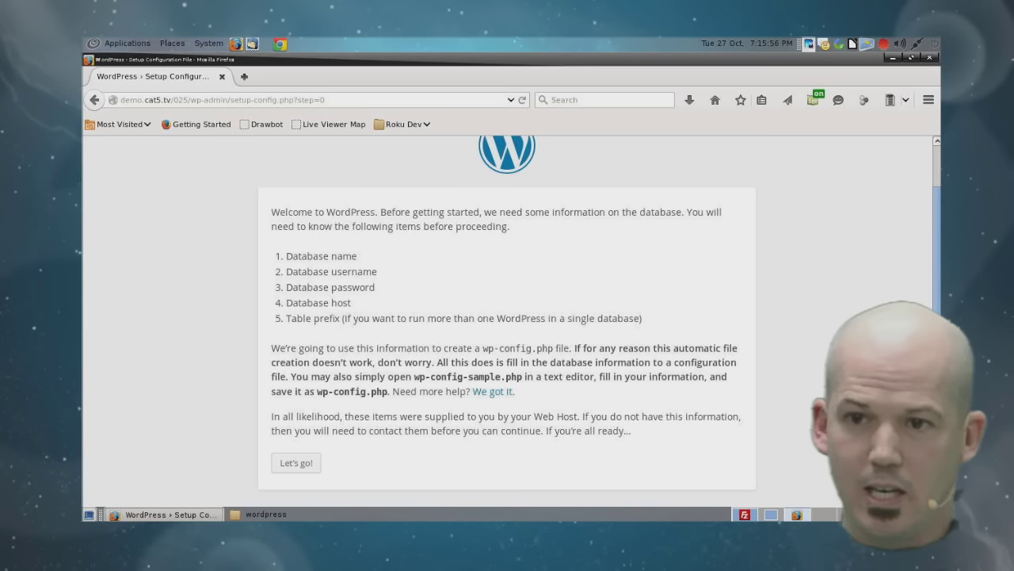
left_click(296, 463)
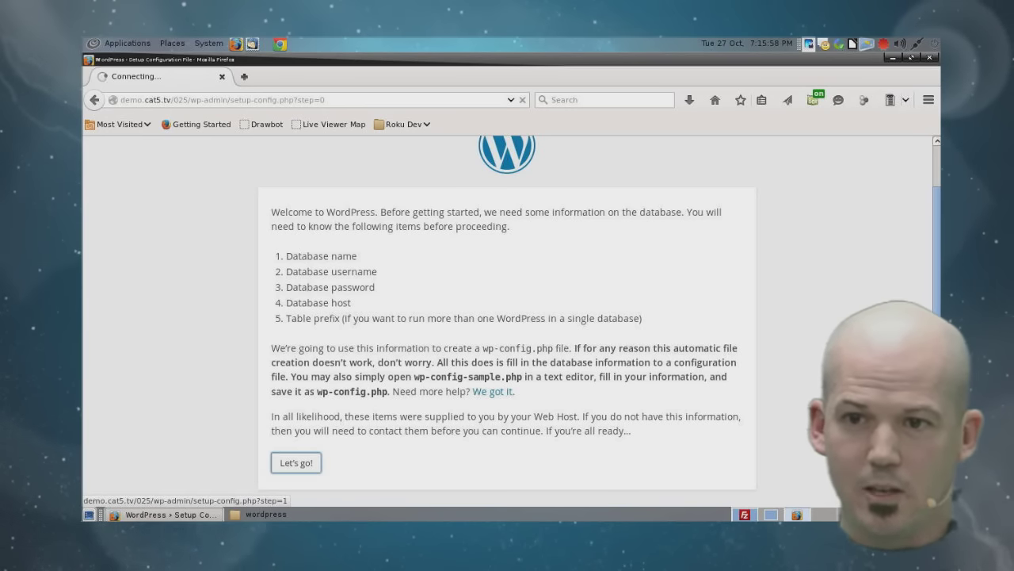
key("Return")
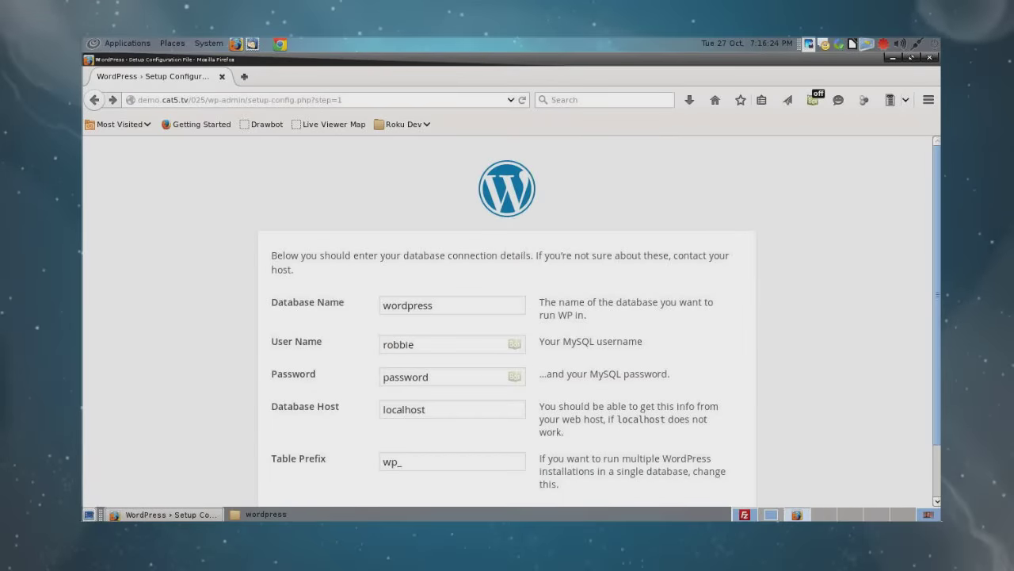
scroll(507, 321, "down", 1)
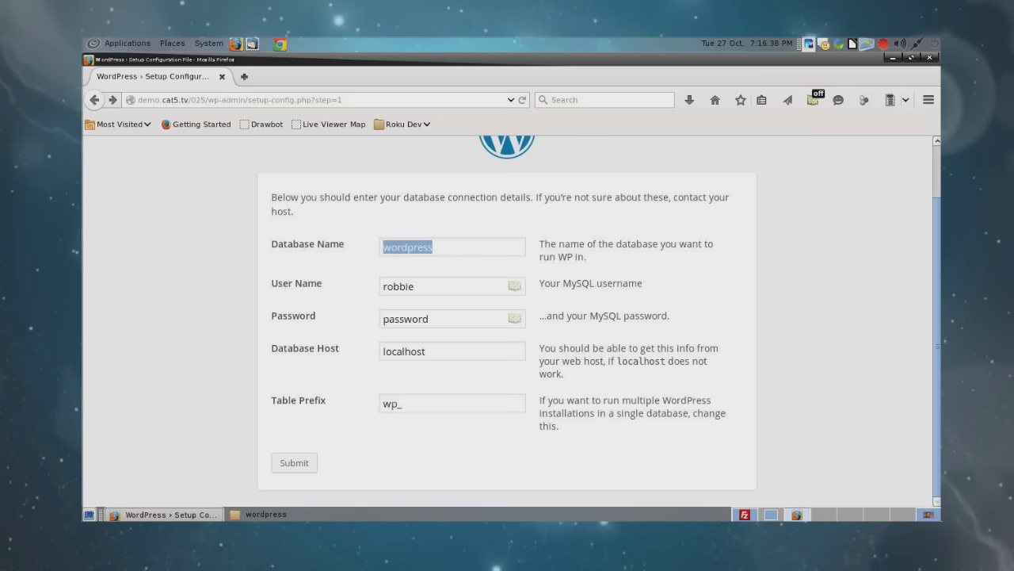
Step: Enter database demo423, its user name and host mysql.demo.cat5.tv, keep prefix wp_, and submit
type("demo423")
key("Tab")
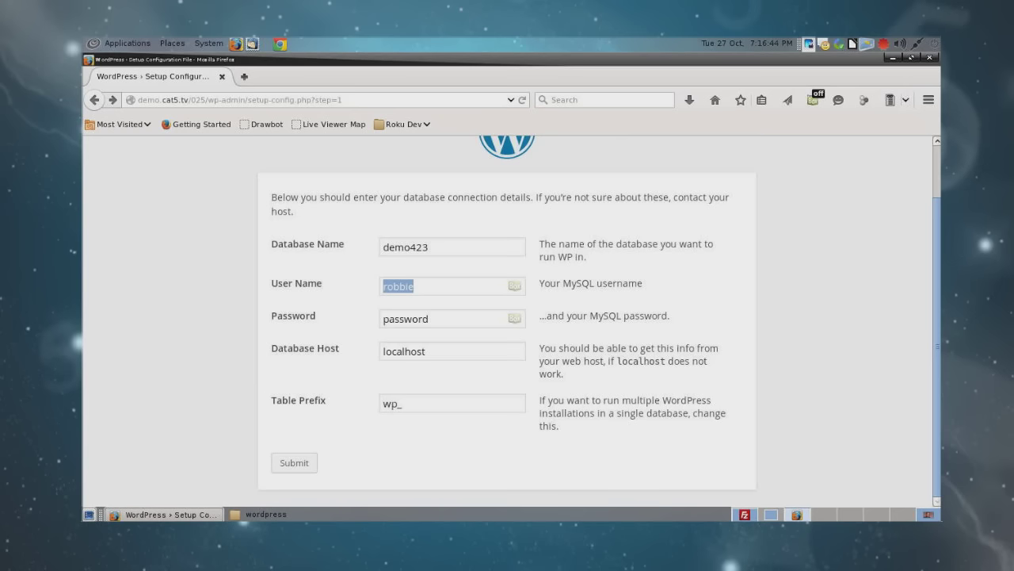
type("wpdemo423")
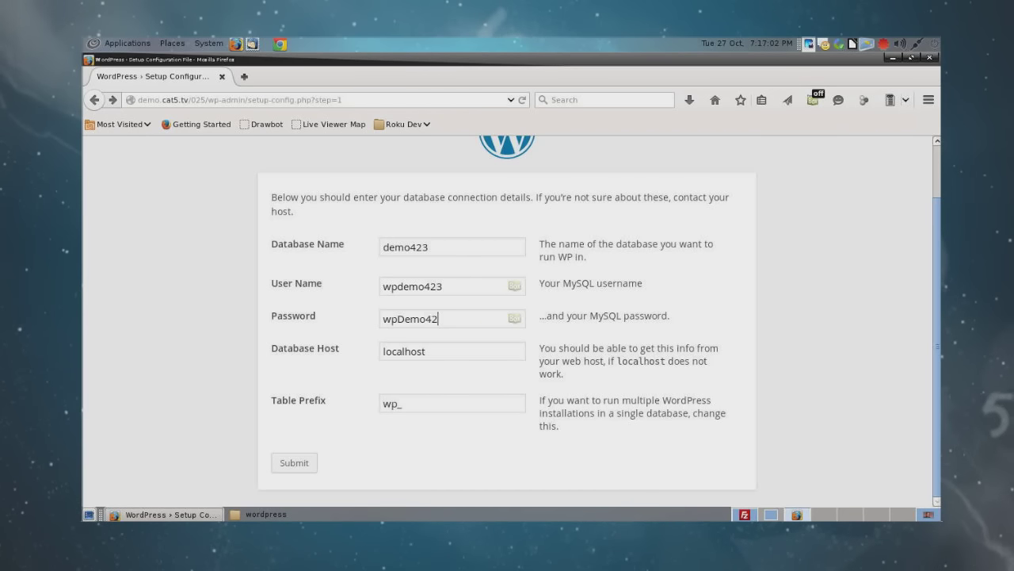
key("Tab")
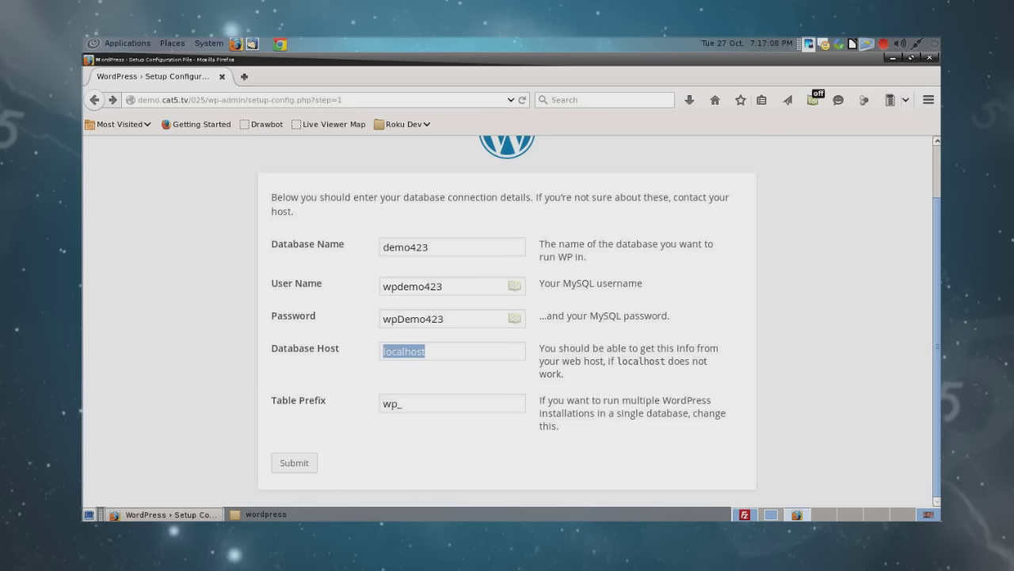
type("mys")
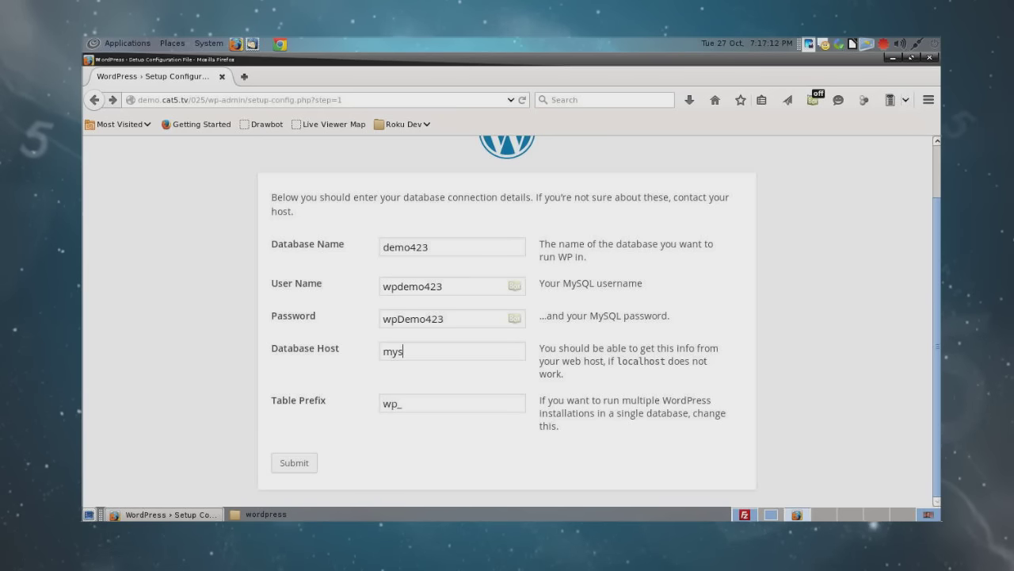
type("ql.demo")
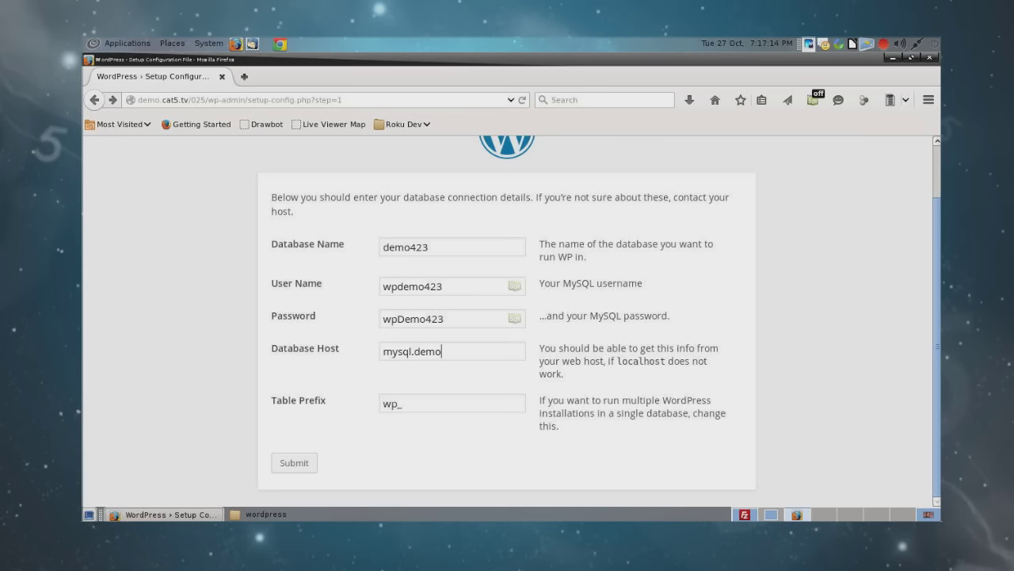
type(".cat5.tv")
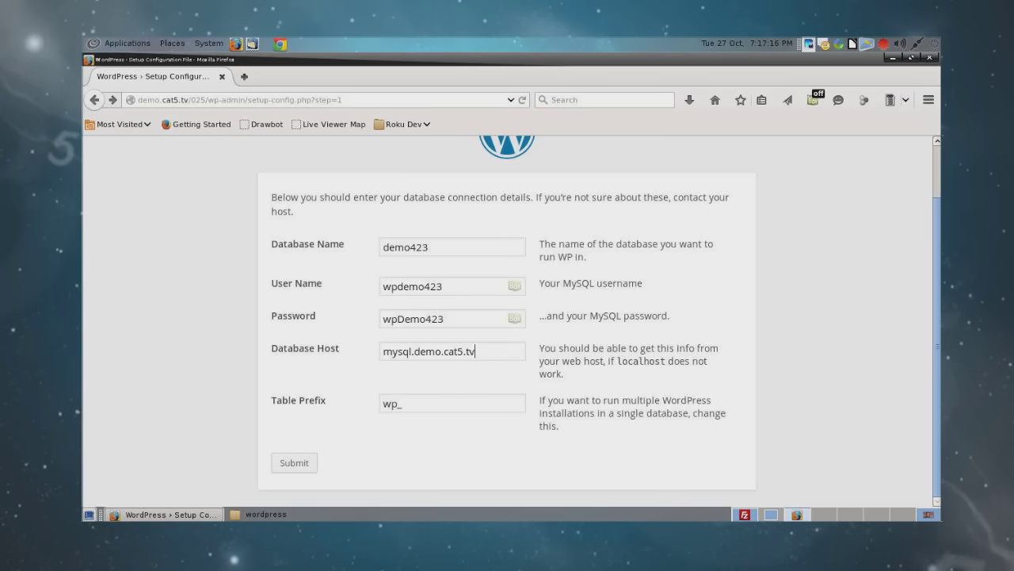
key("Tab")
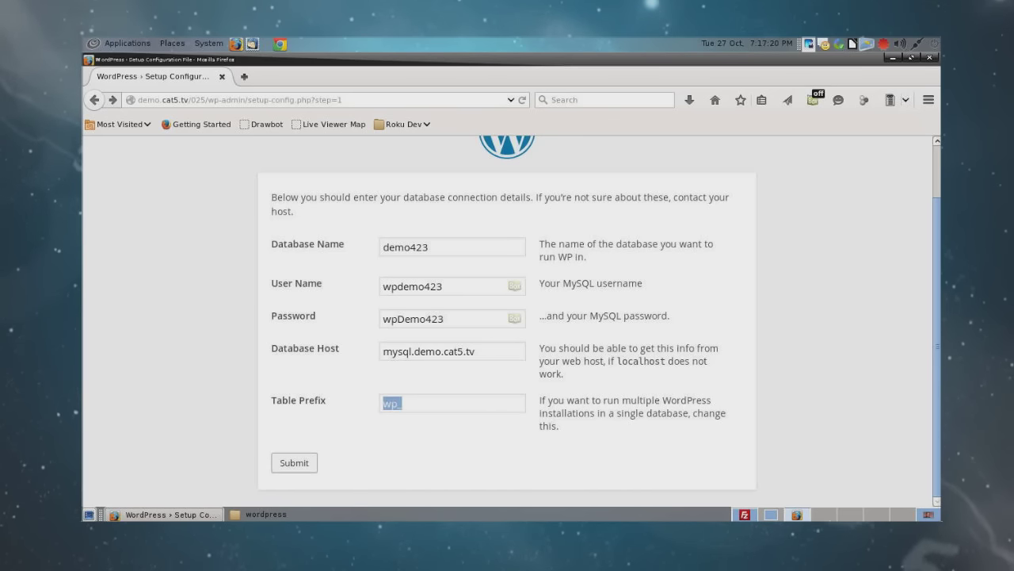
key("Tab")
key("Return")
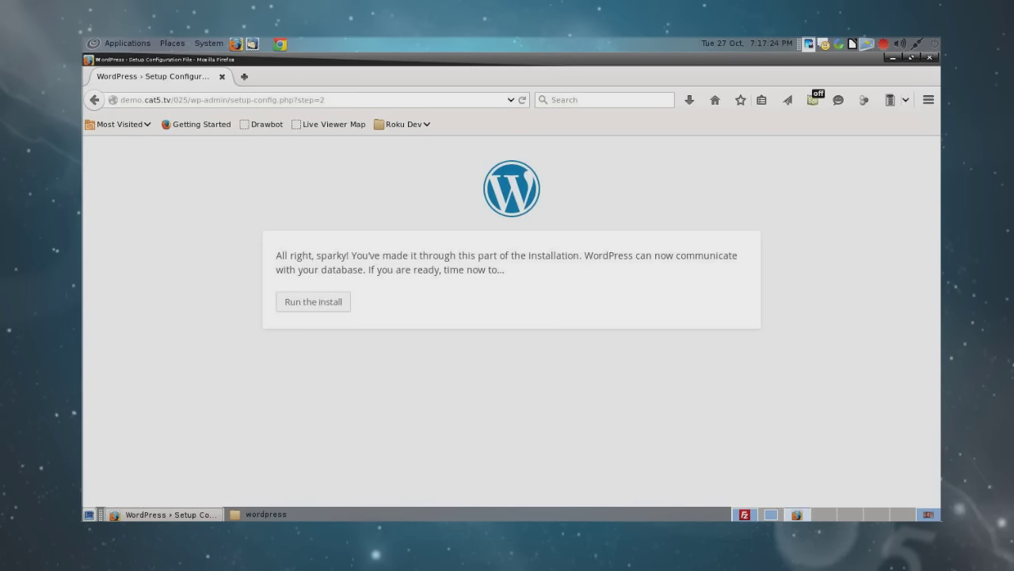
Step: Run the WordPress install to reach the site information Welcome page
key("Tab")
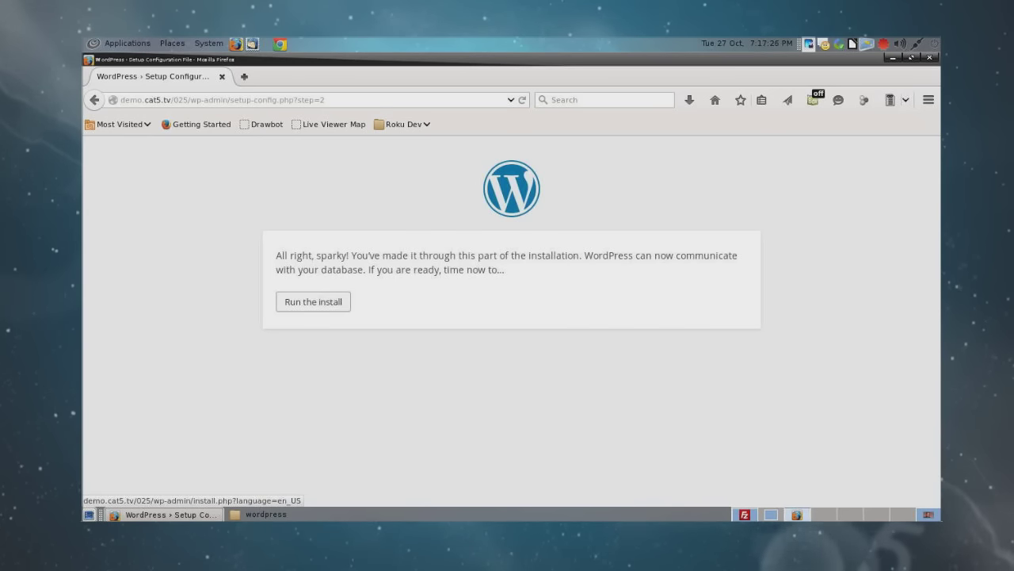
key("Return")
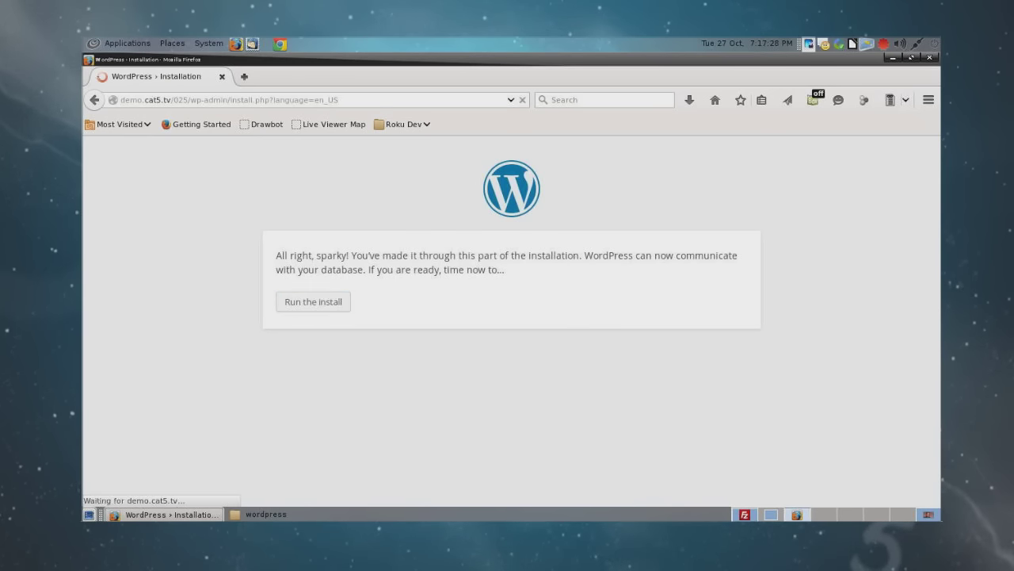
scroll(511, 317, "down", 2)
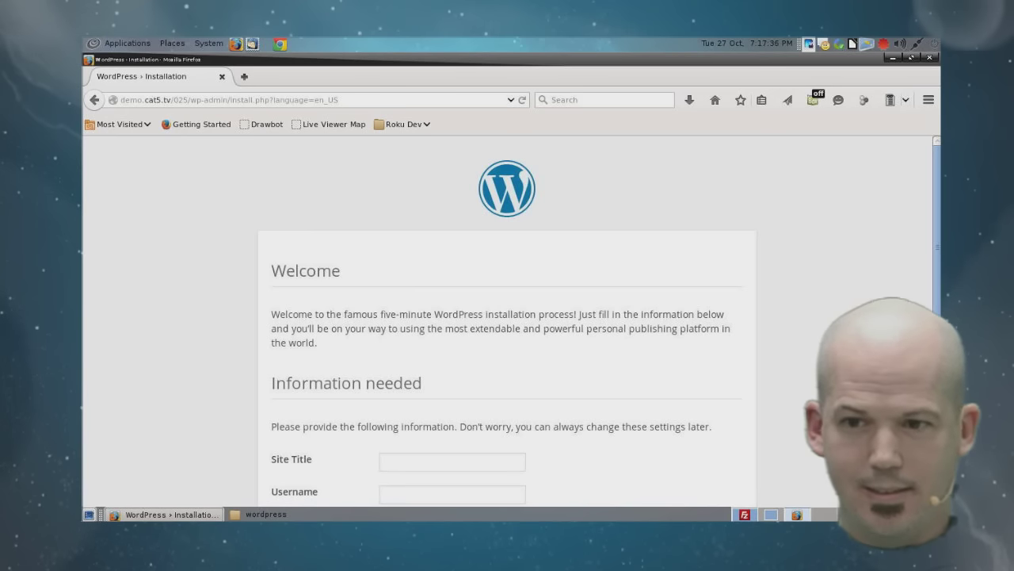
Step: Enter 'Management Dashboard' as the site title and fill in the admin username
scroll(507, 317, "down", 3)
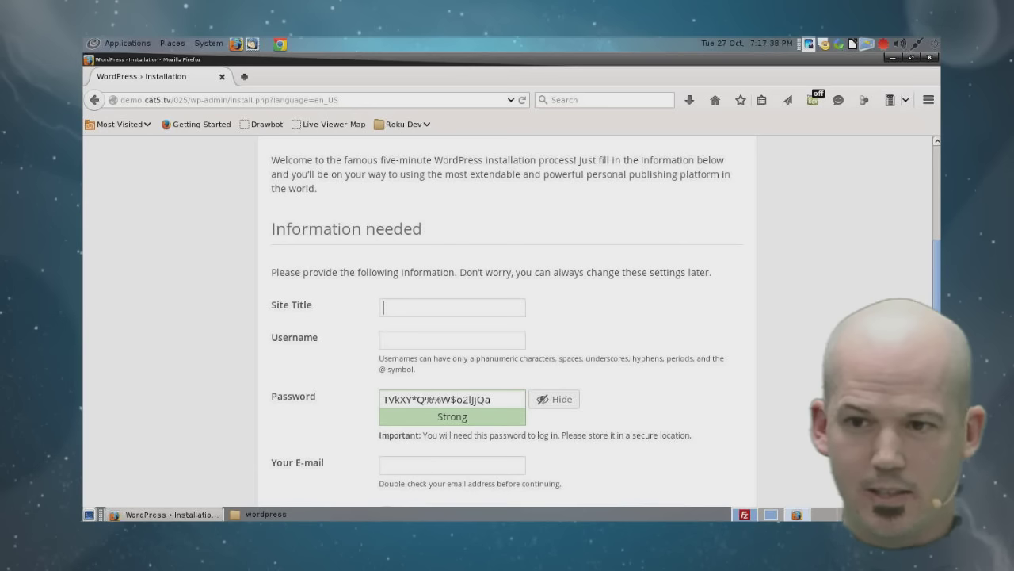
type("Management ")
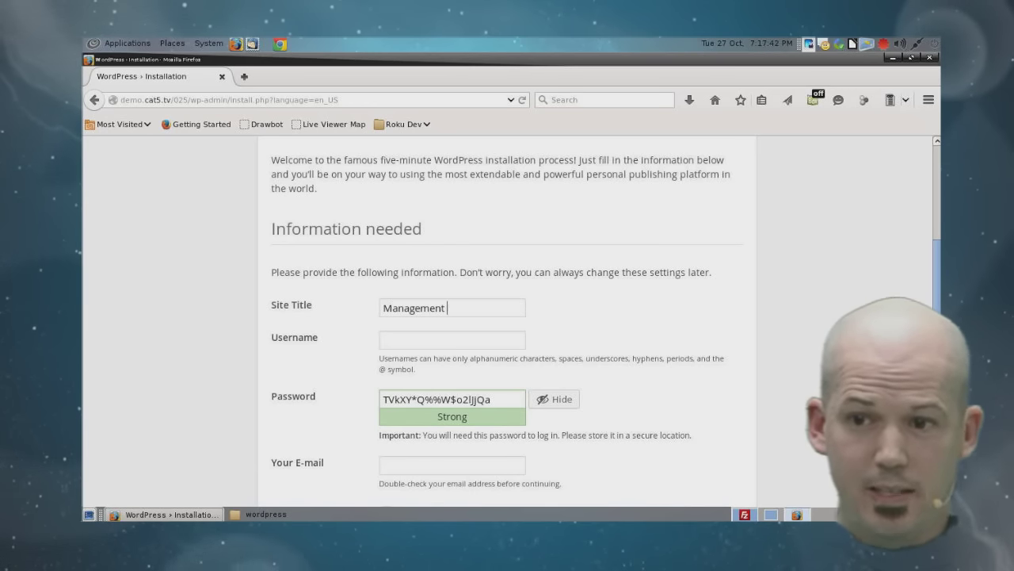
type("Dashboard")
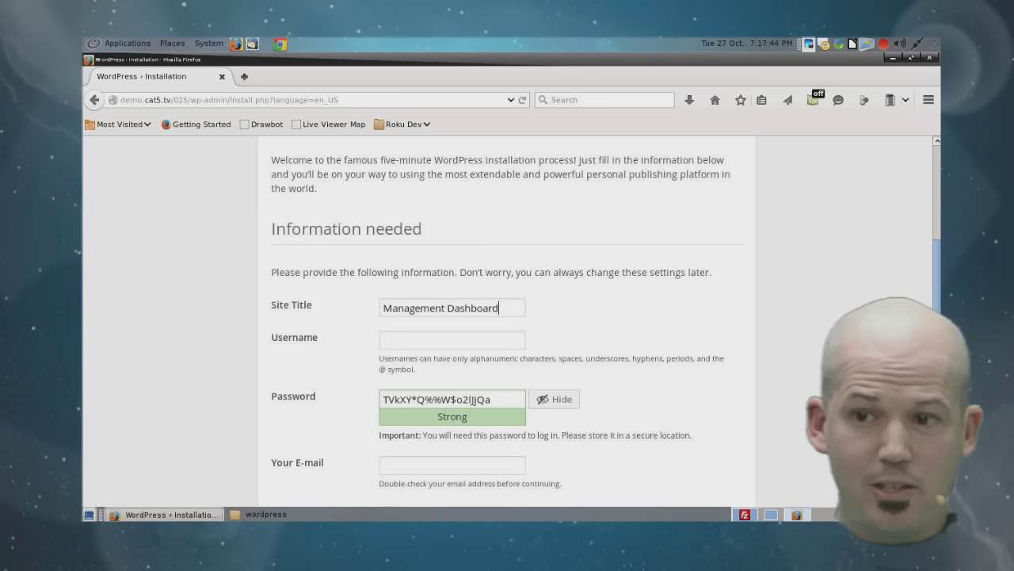
key("Tab")
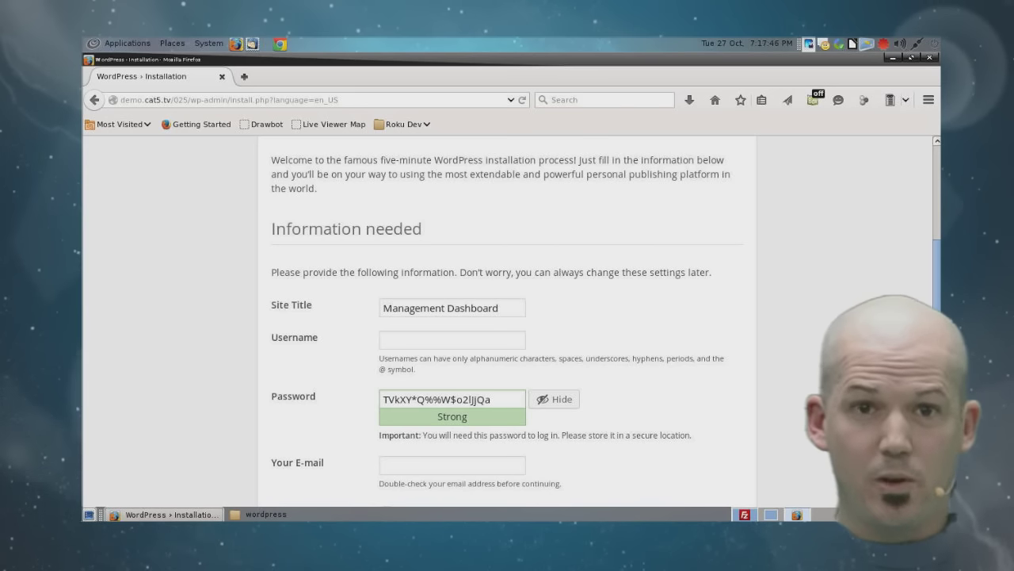
left_click(412, 339)
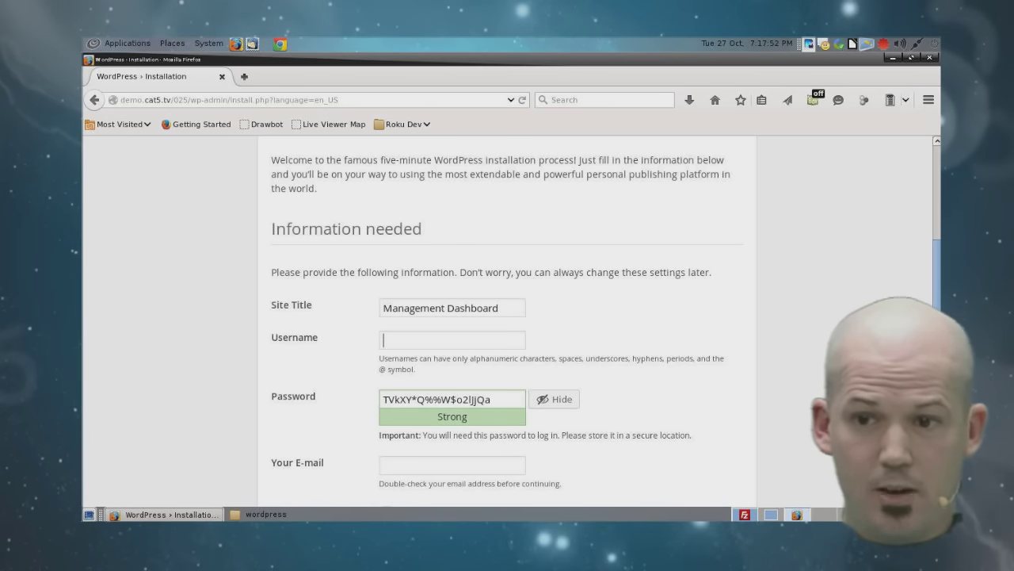
type("demo")
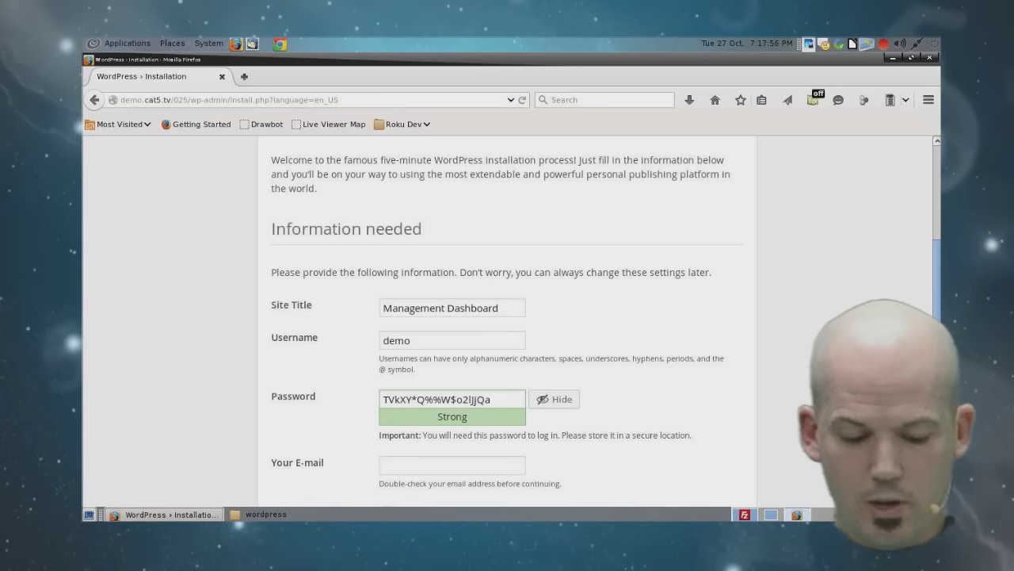
key("BackSpace")
key("BackSpace")
key("BackSpace")
key("BackSpace")
type("wpdemo")
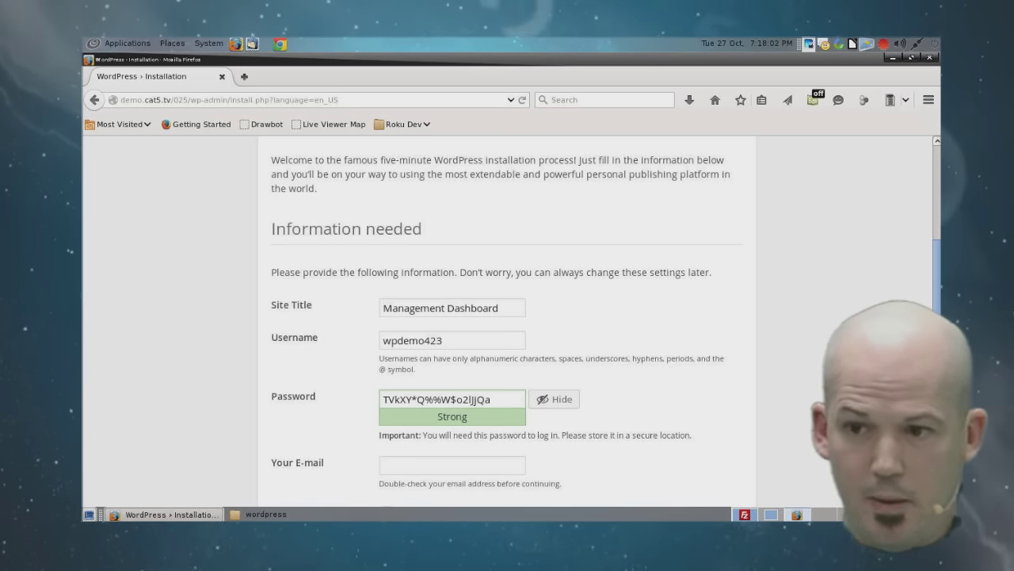
Step: Replace the generated password, fill the e-mail, turn off search-engine indexing, and install WordPress
scroll(507, 321, "down", 2)
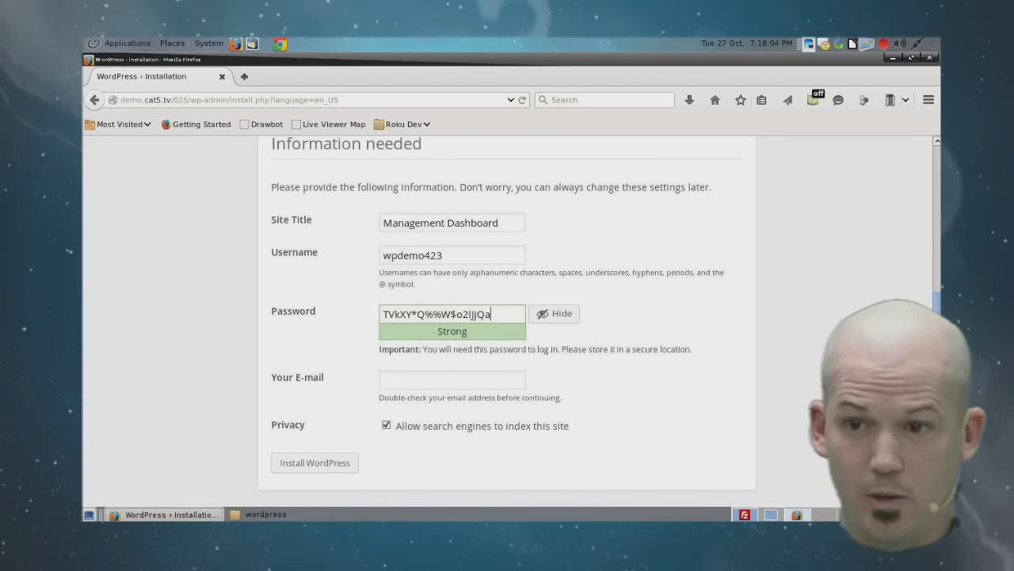
key("ctrl+a")
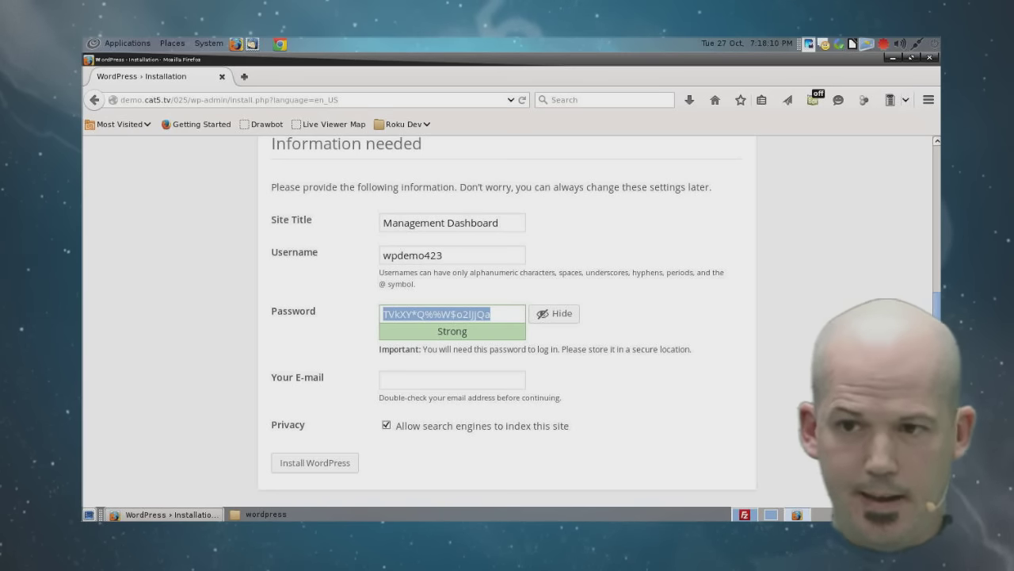
type("wpDemo423")
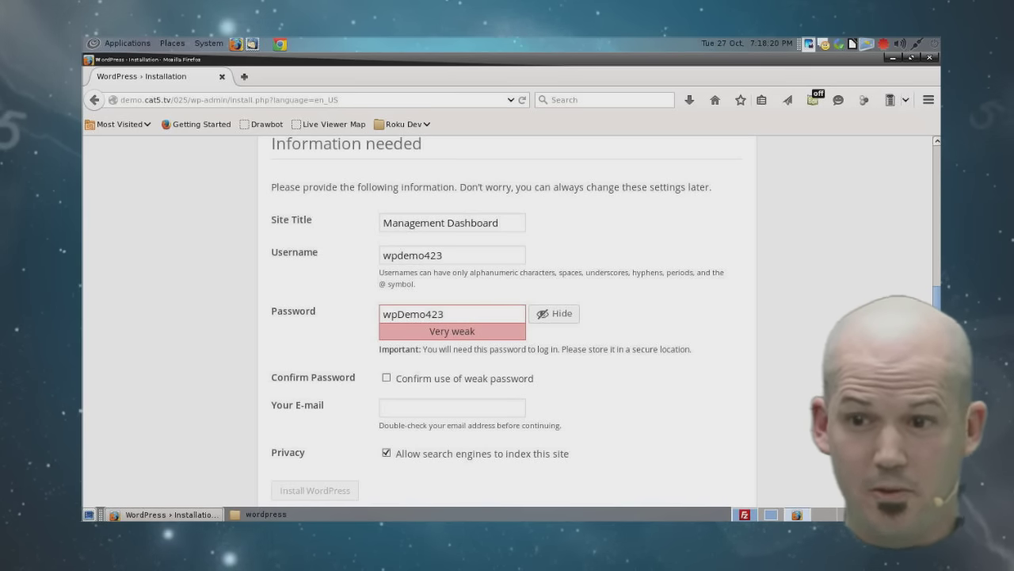
scroll(507, 317, "down", 1)
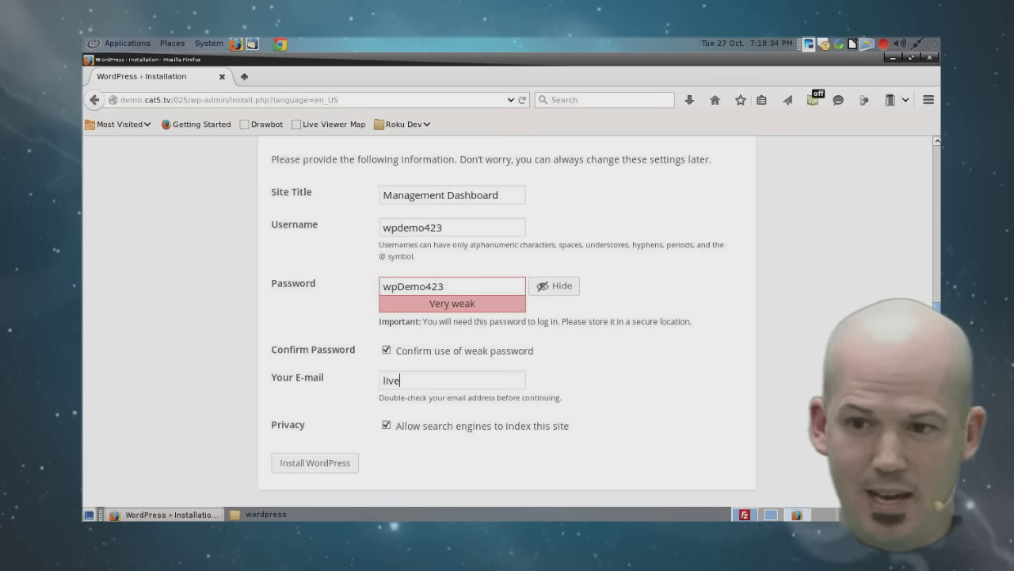
type("gory5.tv")
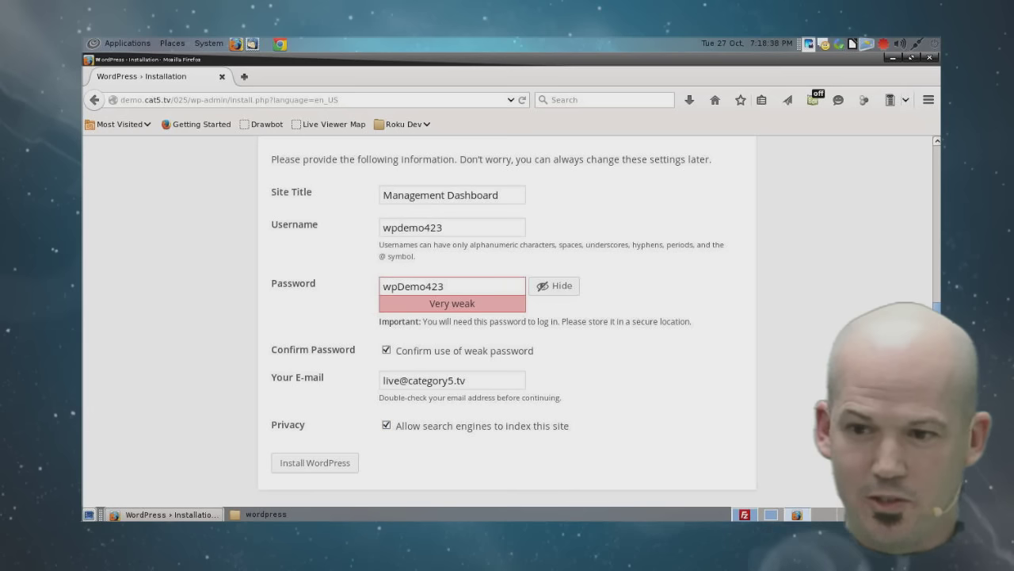
left_click(385, 425)
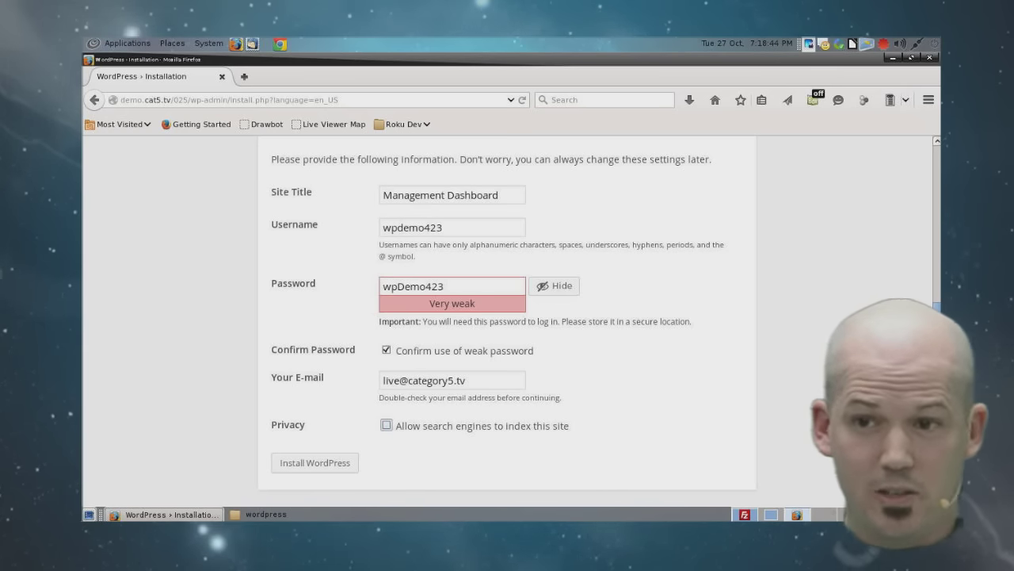
scroll(507, 317, "up", 3)
scroll(507, 317, "down", 3)
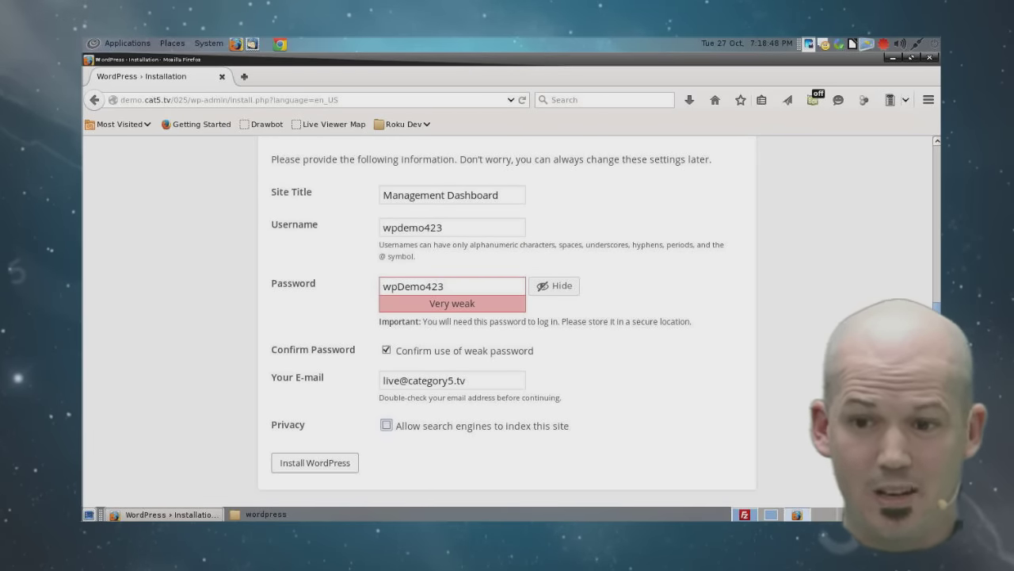
key("Tab")
key("Return")
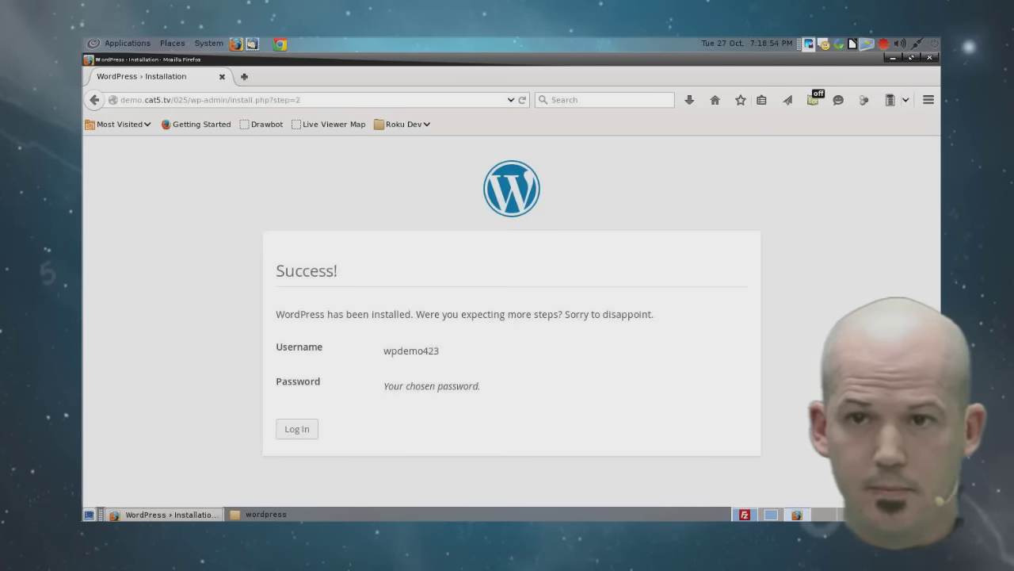
Step: Go from the Success page to the login page, reloading wp-login.php when it stalls
key("Tab")
key("Return")
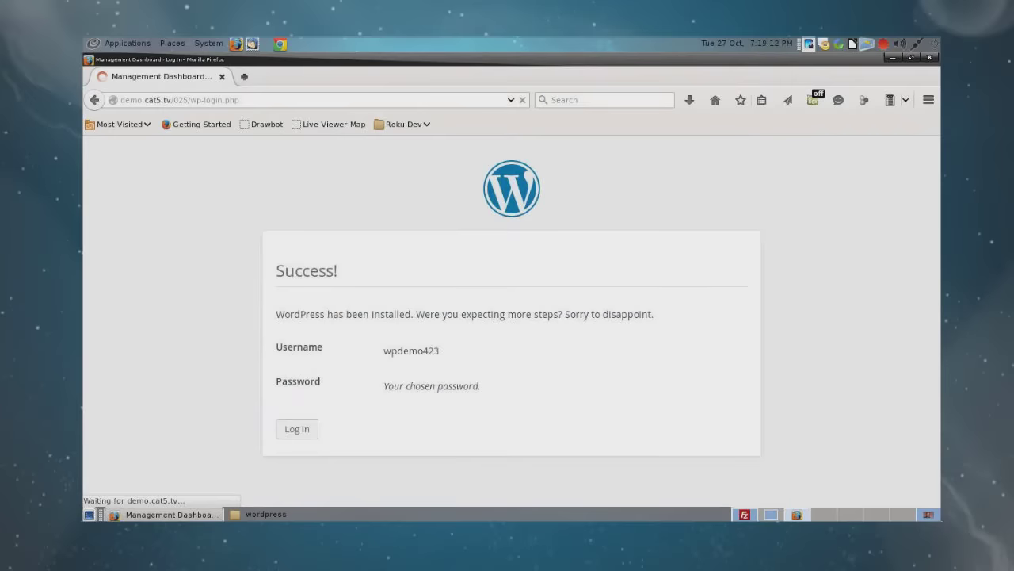
left_click(240, 100)
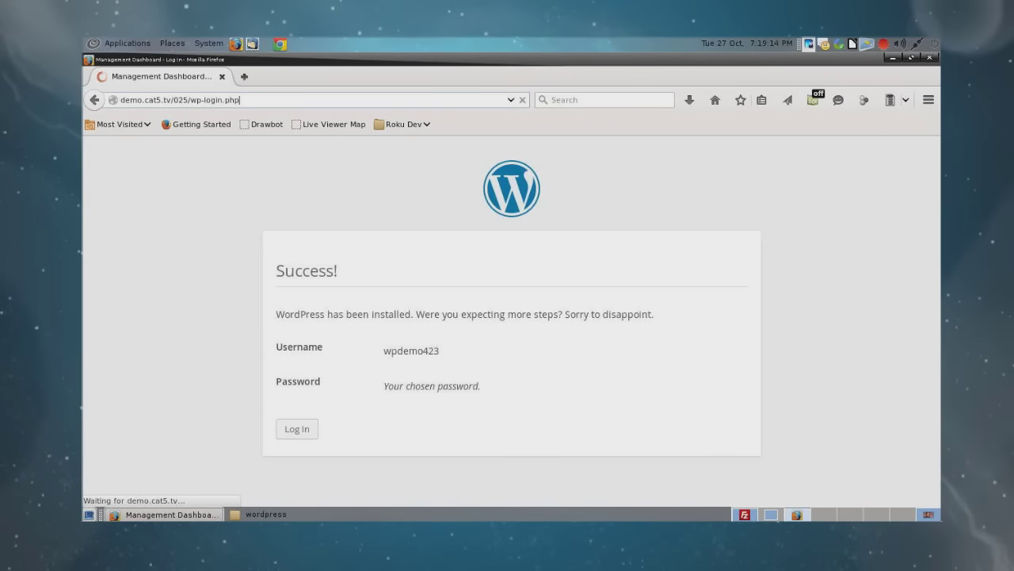
key("Return")
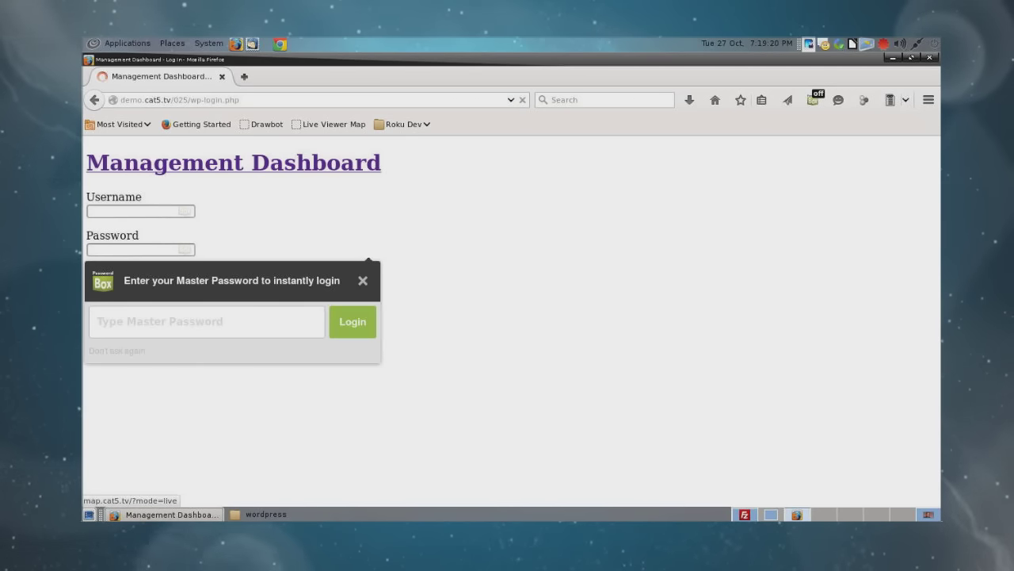
Step: Reload the login page and sign in with the admin username and password
left_click(240, 99)
key("Return")
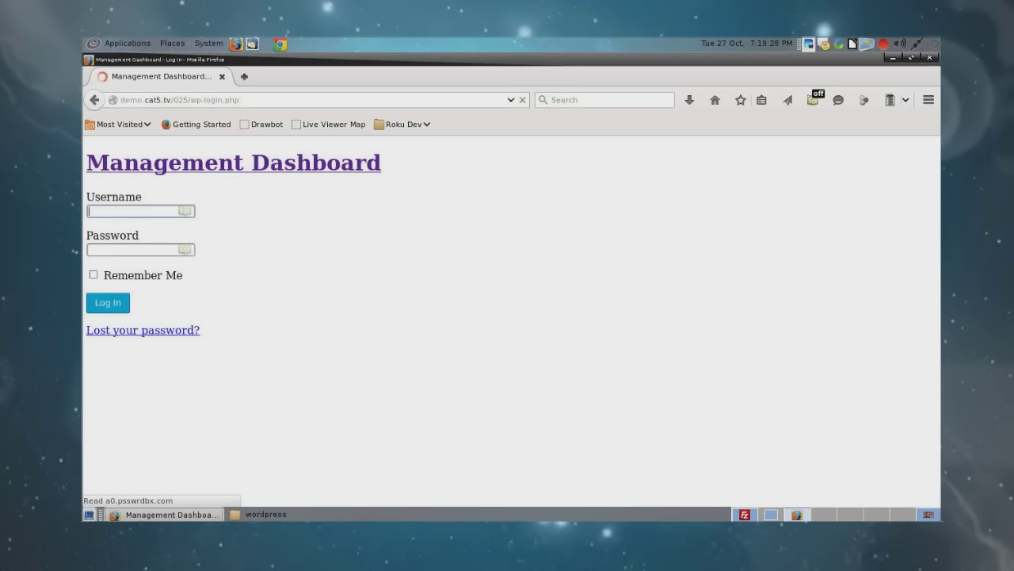
type("wpdemo423")
key("Tab")
type("w********")
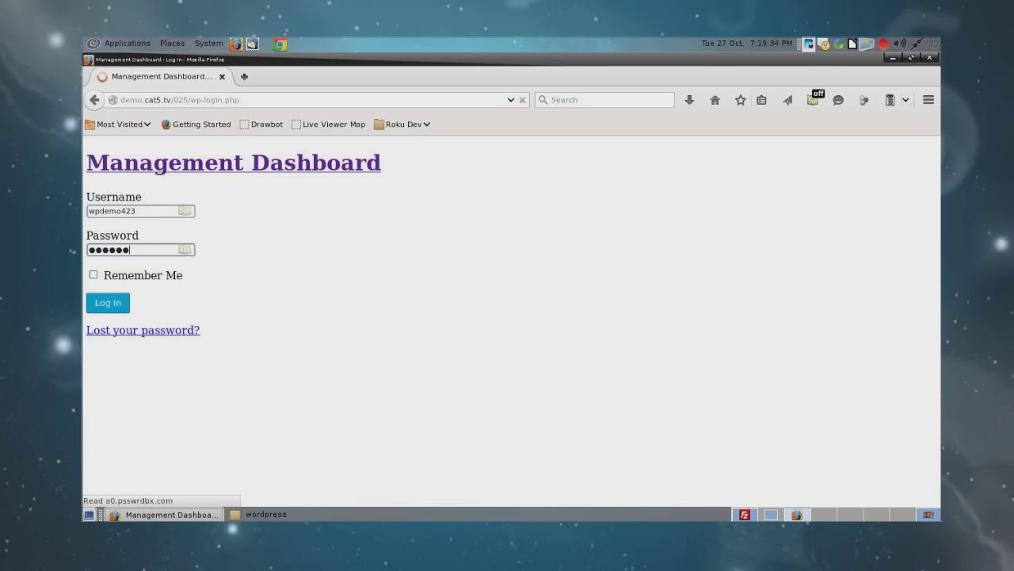
key("Return")
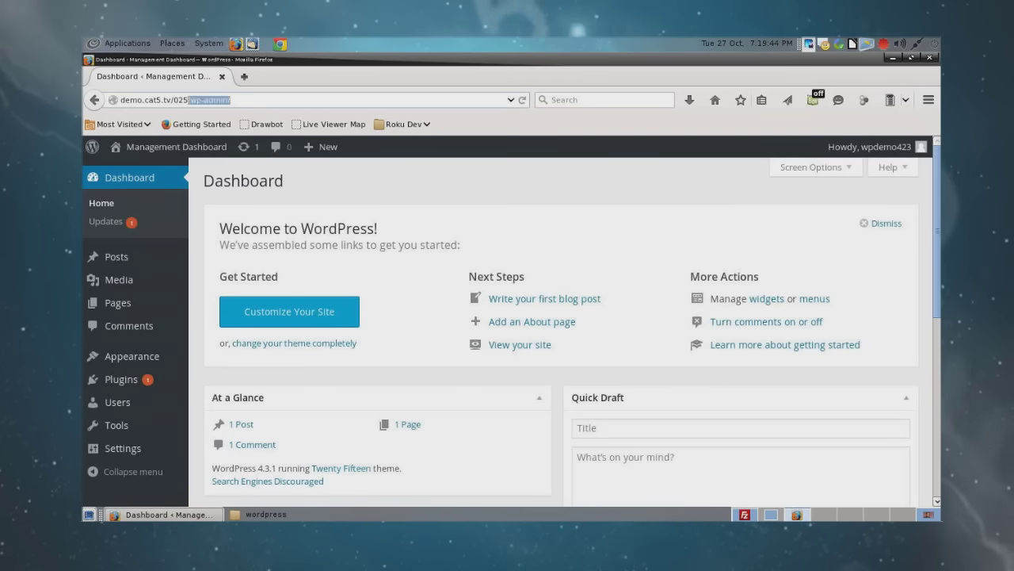
key("BackSpace")
key("Return")
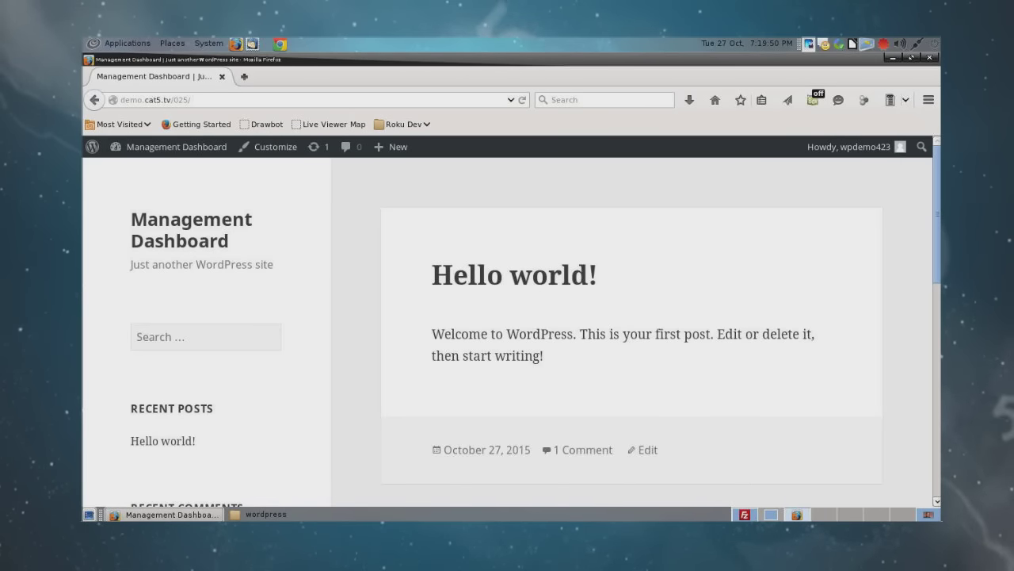
left_click(176, 147)
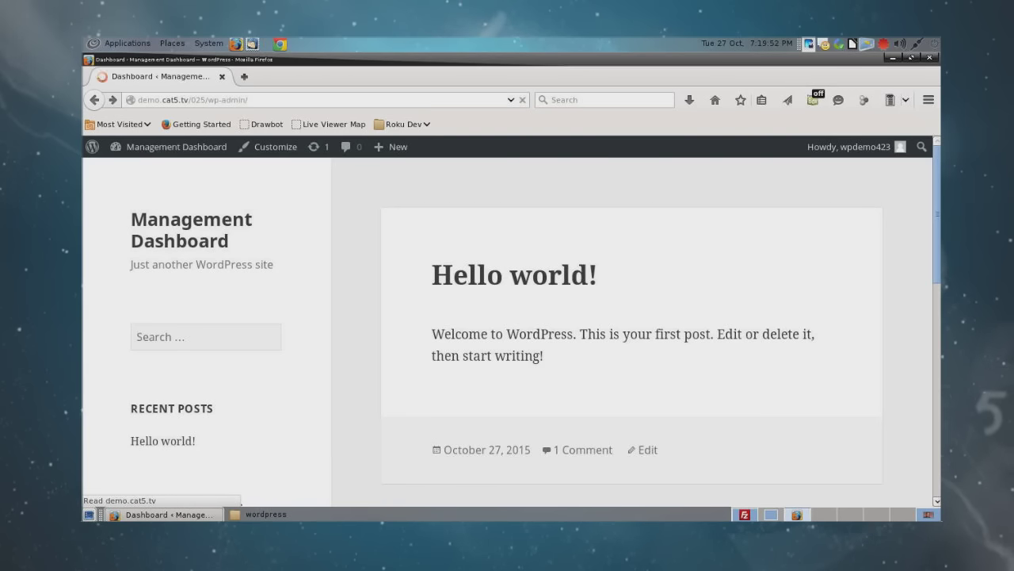